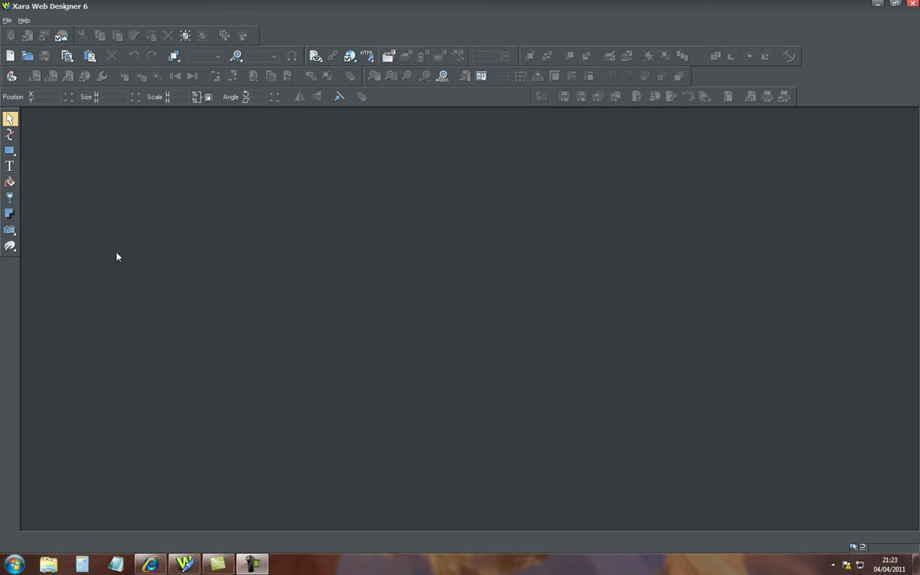
Create a new blank 955-pixel XGA web page document from File > New.
left_click(7, 20)
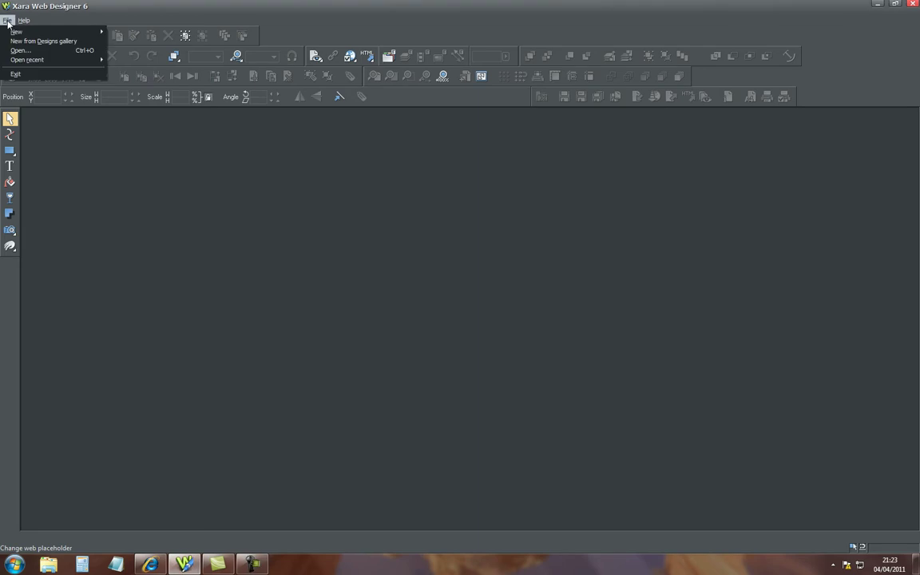
mouse_move(32, 31)
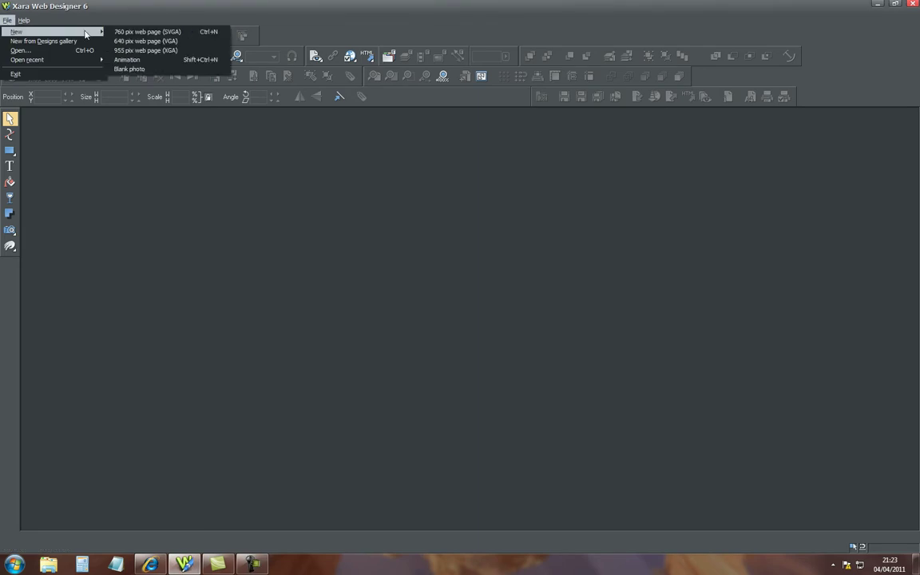
left_click(147, 51)
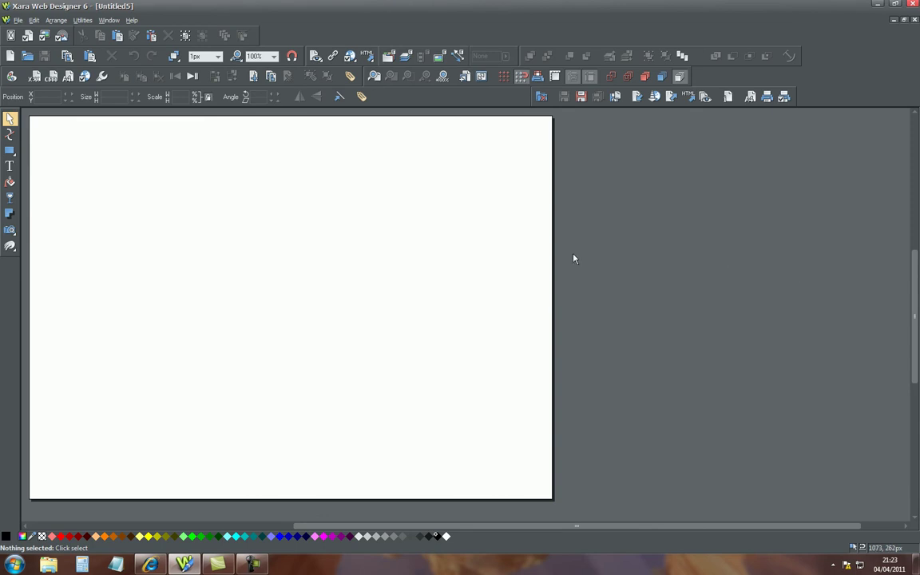
Open the Designs gallery and expand the Music Theme folder to list its page designs.
left_click(84, 21)
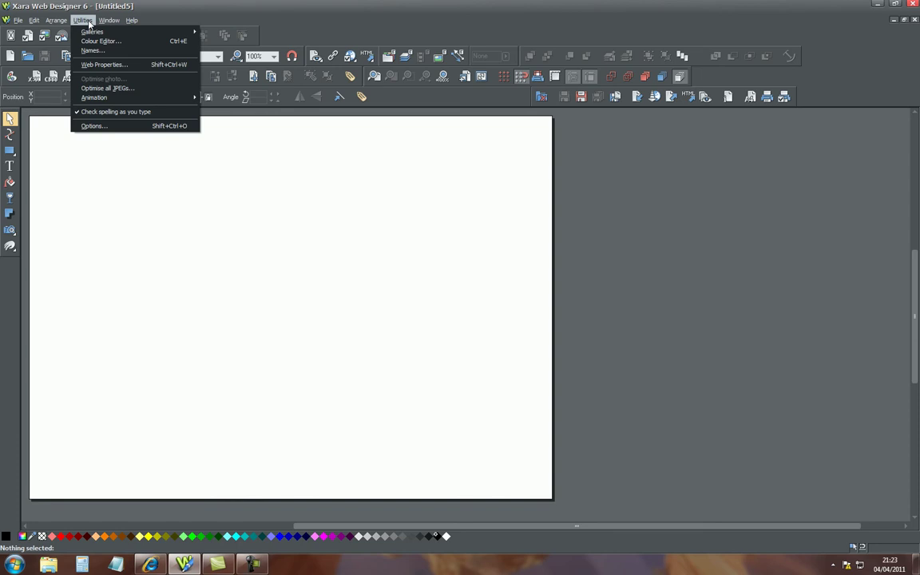
mouse_move(91, 34)
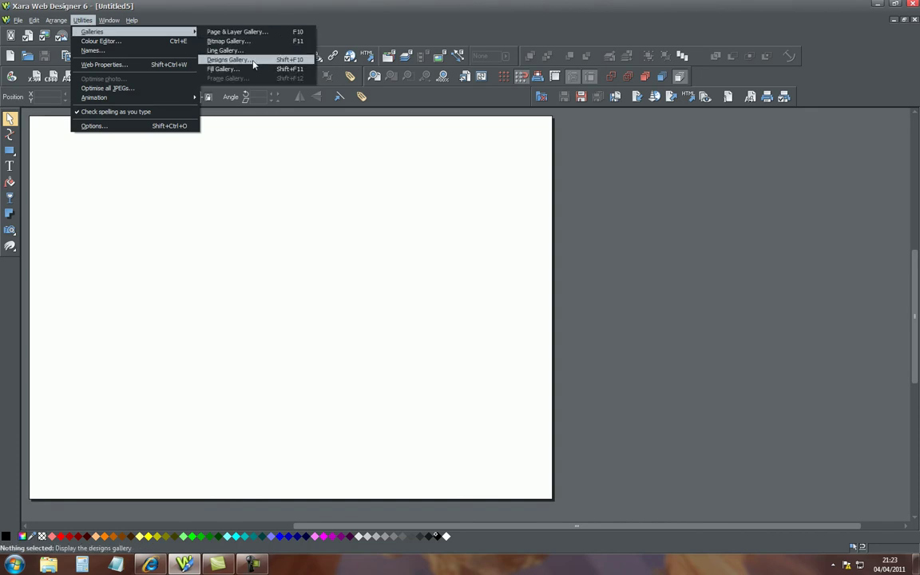
left_click(231, 60)
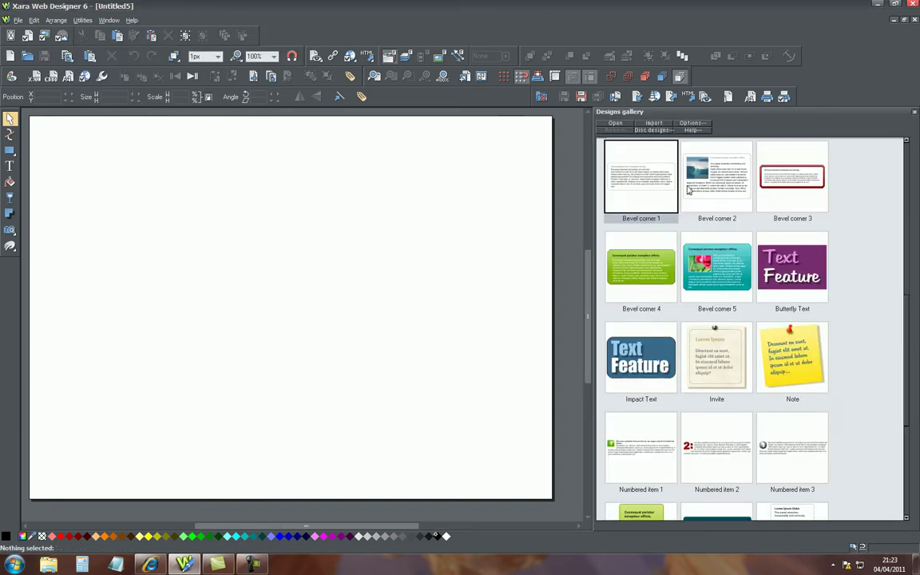
left_click(915, 114)
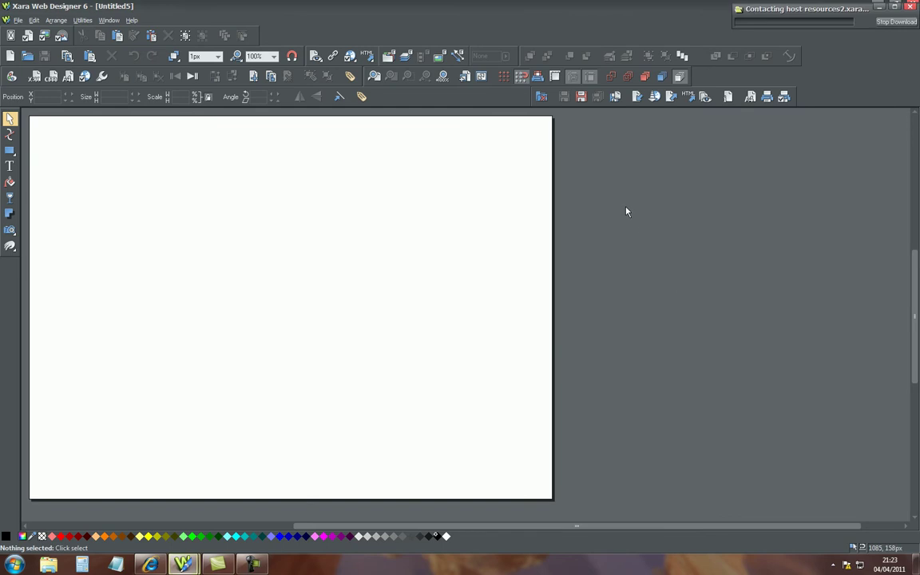
left_click(82, 21)
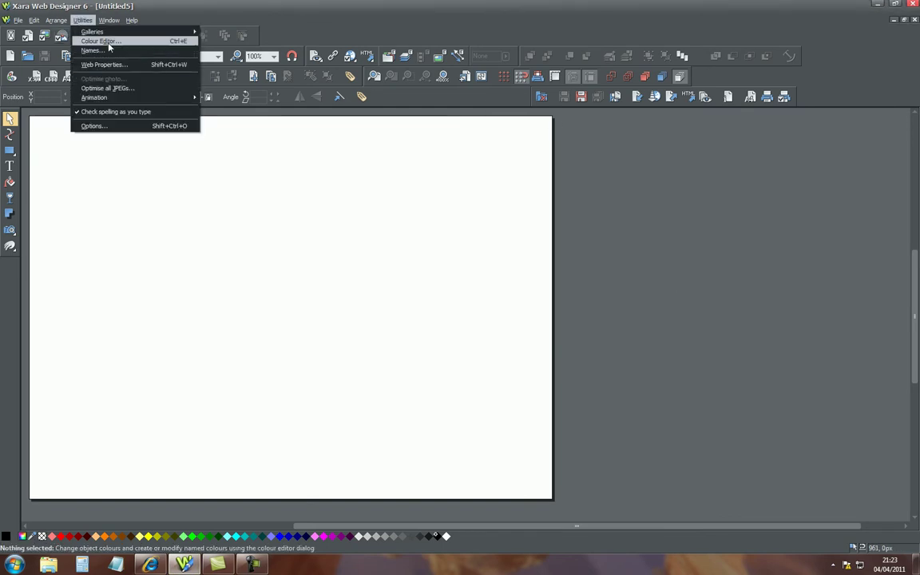
mouse_move(104, 31)
left_click(230, 60)
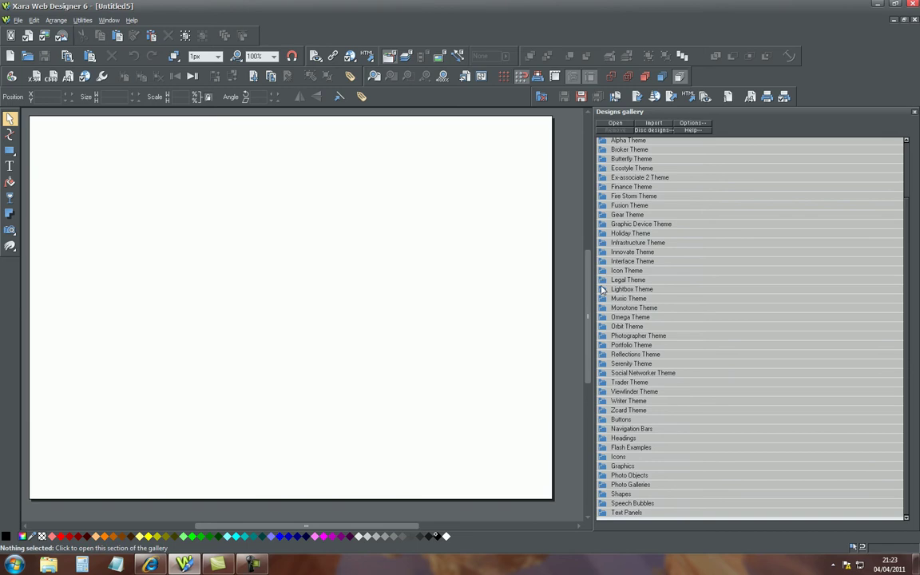
left_click(603, 307)
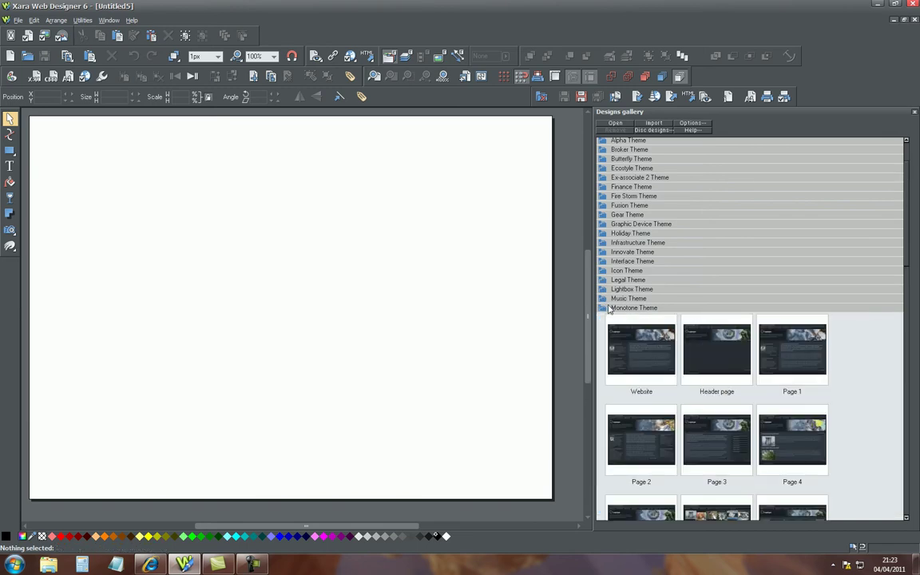
left_click(604, 299)
Drag the Music Theme Header page design onto the canvas, then browse the Monotone Theme designs.
left_click(716, 342)
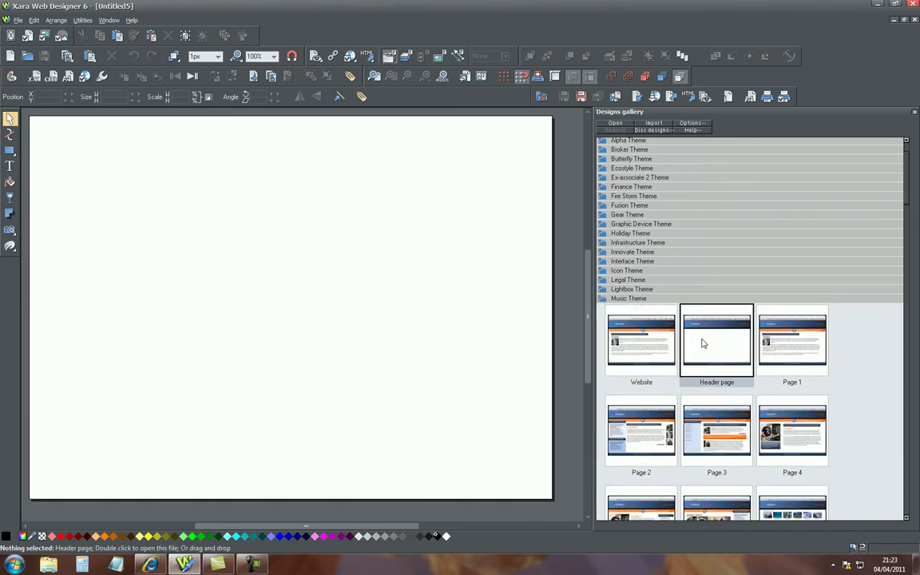
left_click_drag(722, 368, 376, 331)
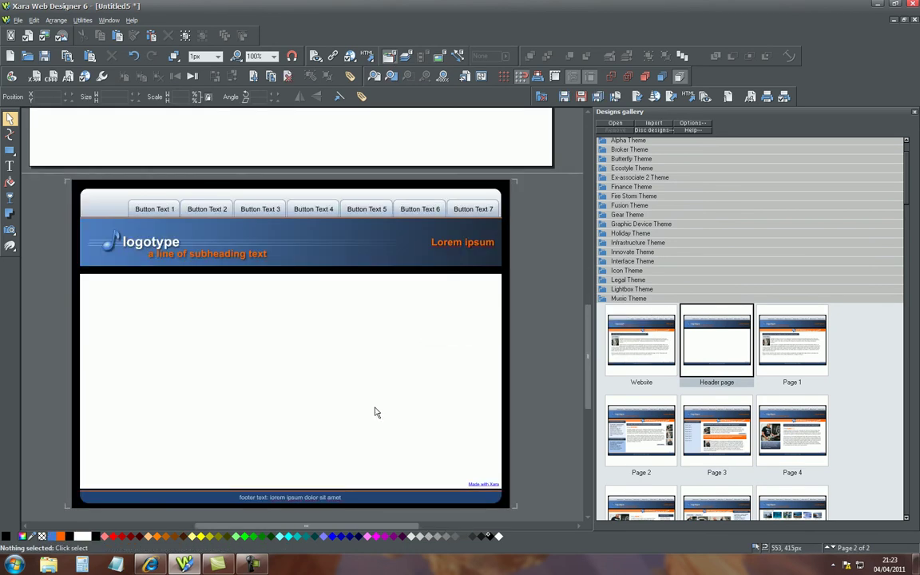
scroll(411, 385, "down", 1)
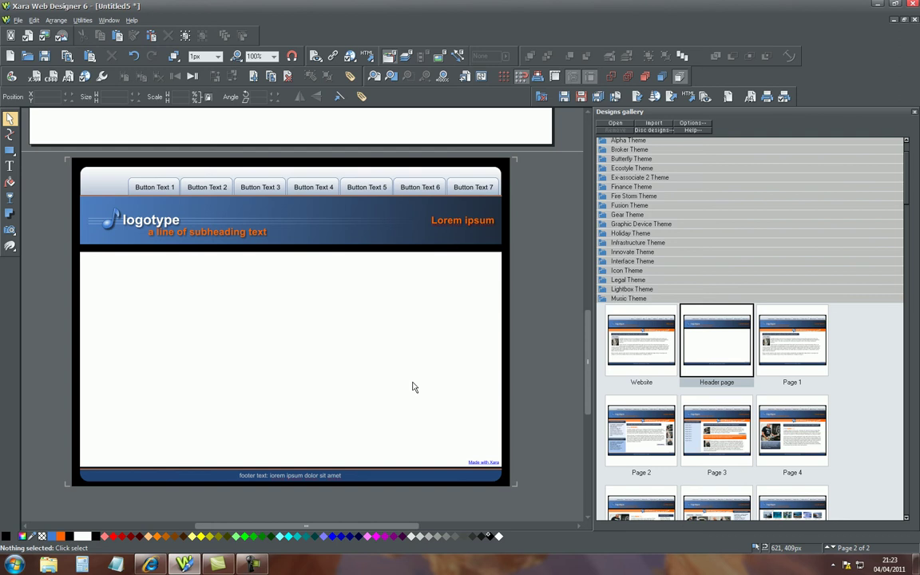
scroll(411, 385, "up", 1)
scroll(404, 381, "down", 1)
left_click(599, 302)
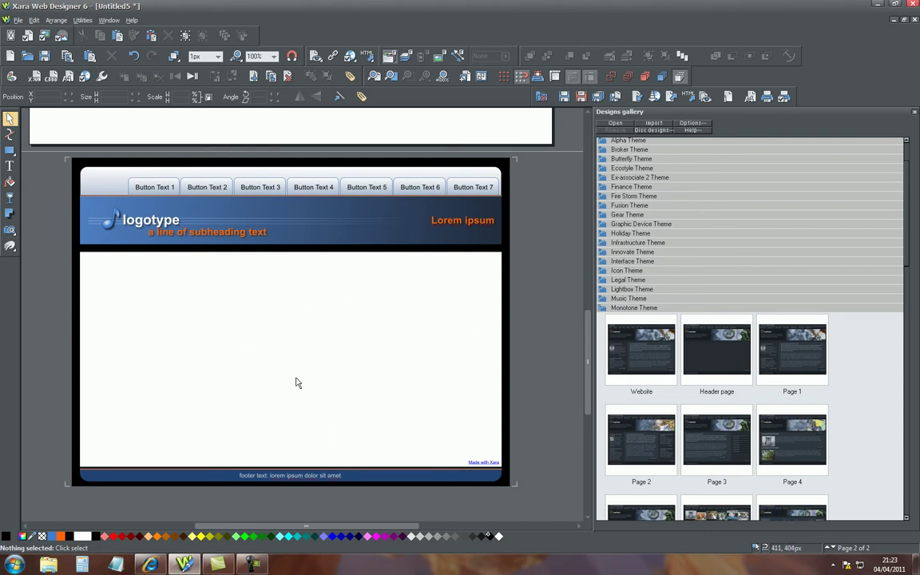
scroll(519, 347, "down", 1)
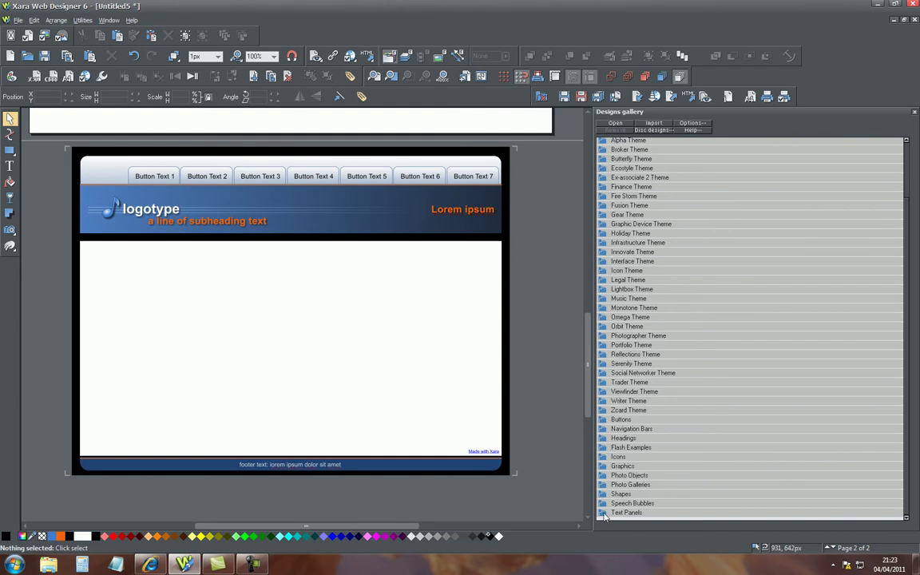
Place a Bevel corner 1 text panel on the page and match its colours to the theme.
left_click(603, 514)
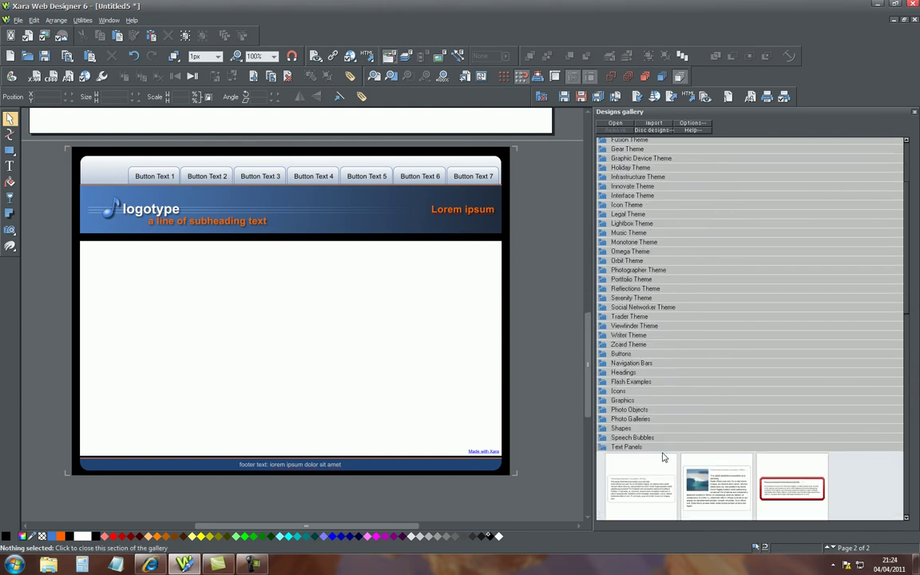
left_click_drag(641, 280, 303, 432)
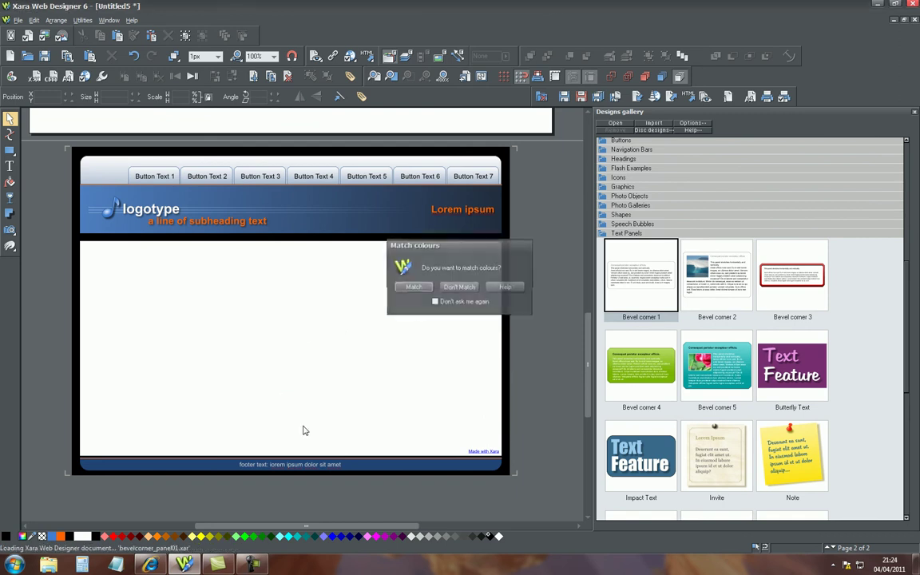
left_click(424, 289)
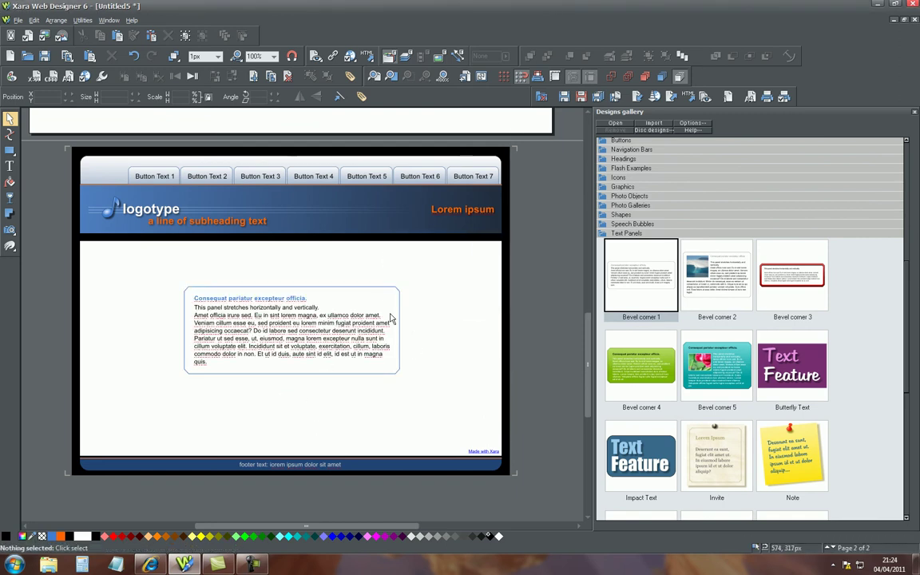
Stretch the text panel's corners outward so it spans the page's content area.
left_click_drag(407, 278, 469, 244)
left_click_drag(190, 382, 178, 413)
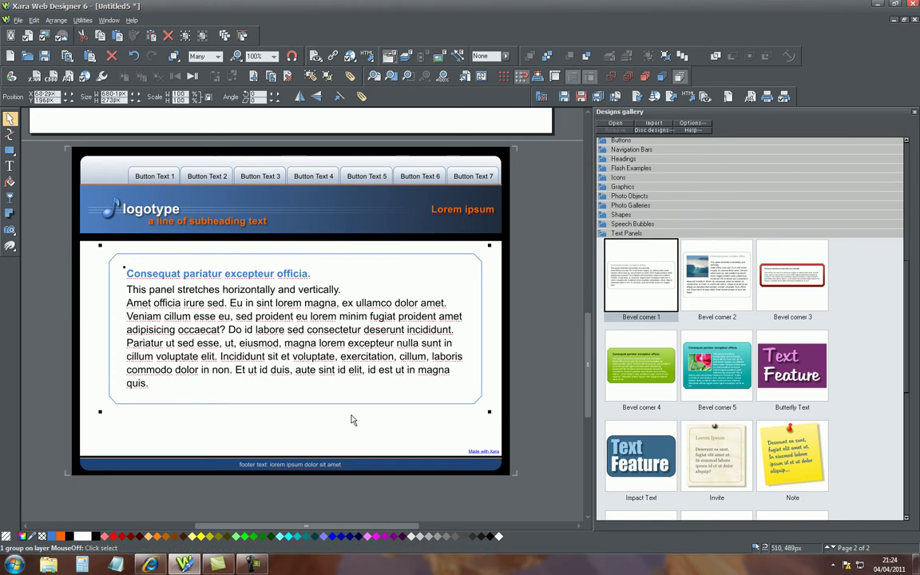
scroll(352, 419, "down", 1)
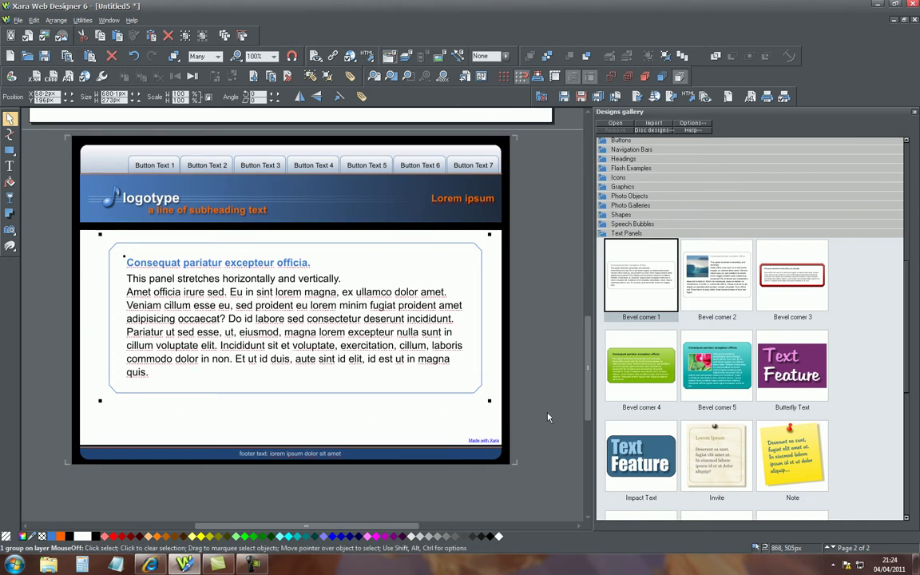
Deselect the panel, start an import, and choose car image 4 from the cars folder.
left_click(349, 429)
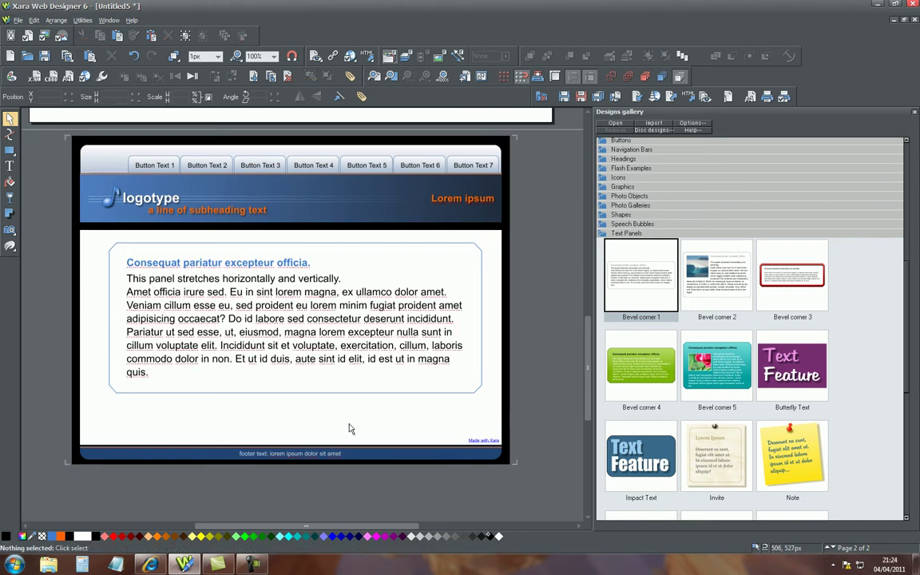
left_click(18, 21)
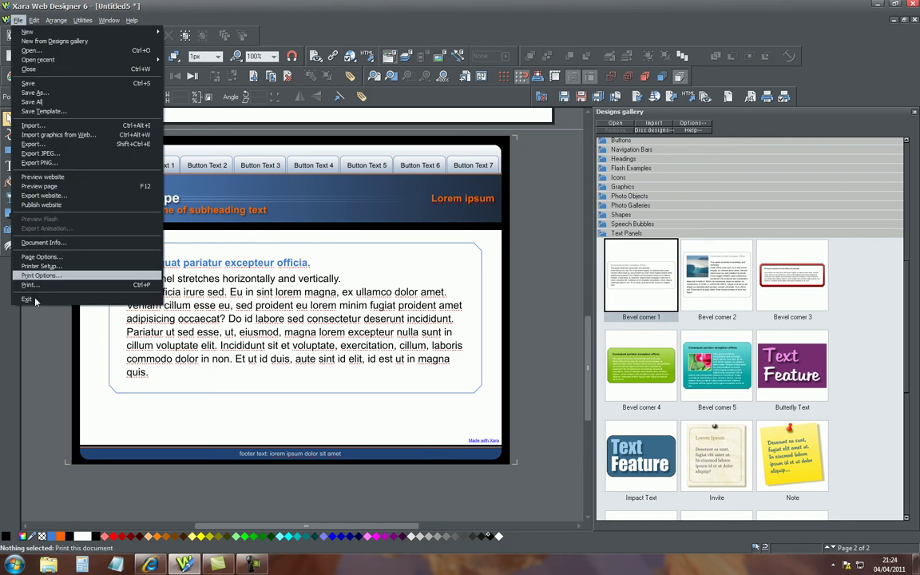
left_click(29, 126)
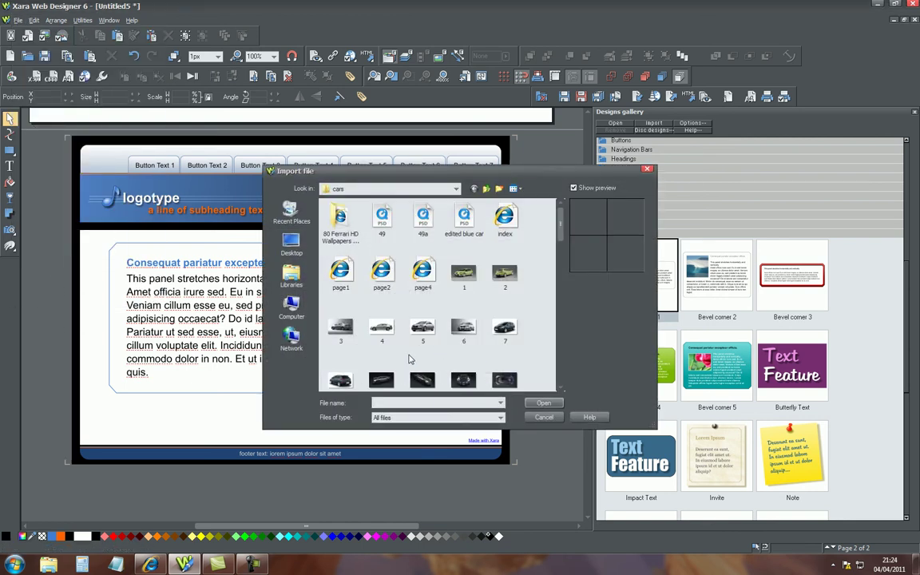
left_click(382, 328)
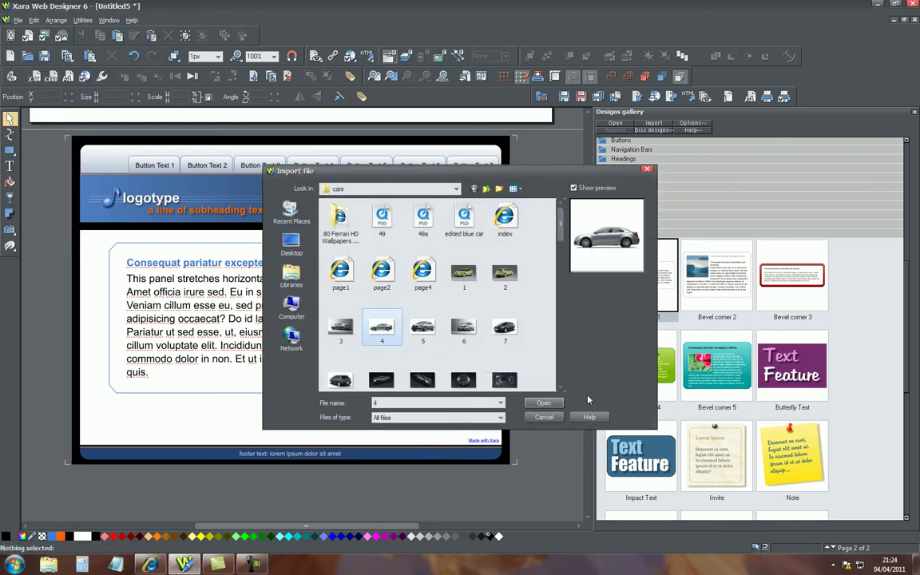
Import car image 4, shrink it, and position it over the middle of the text panel.
left_click(543, 403)
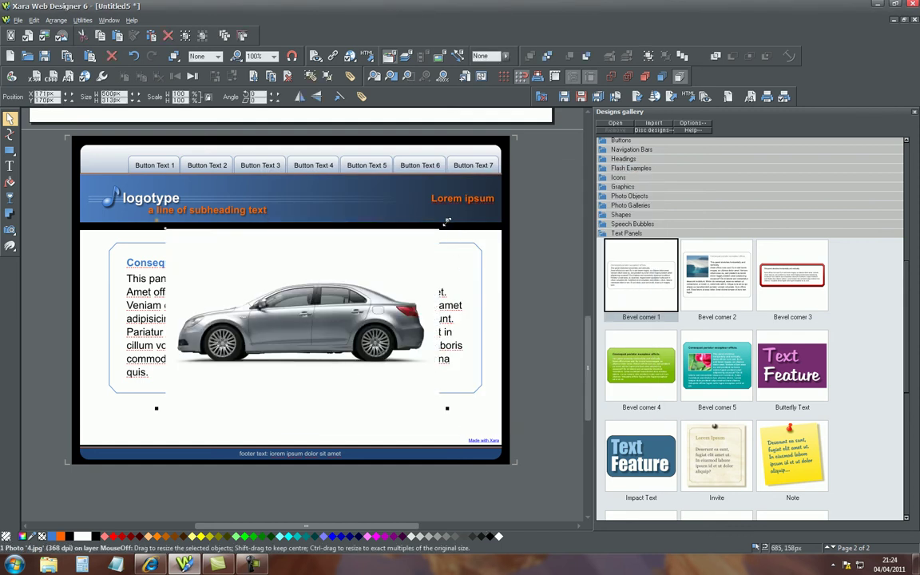
left_click_drag(448, 221, 289, 331)
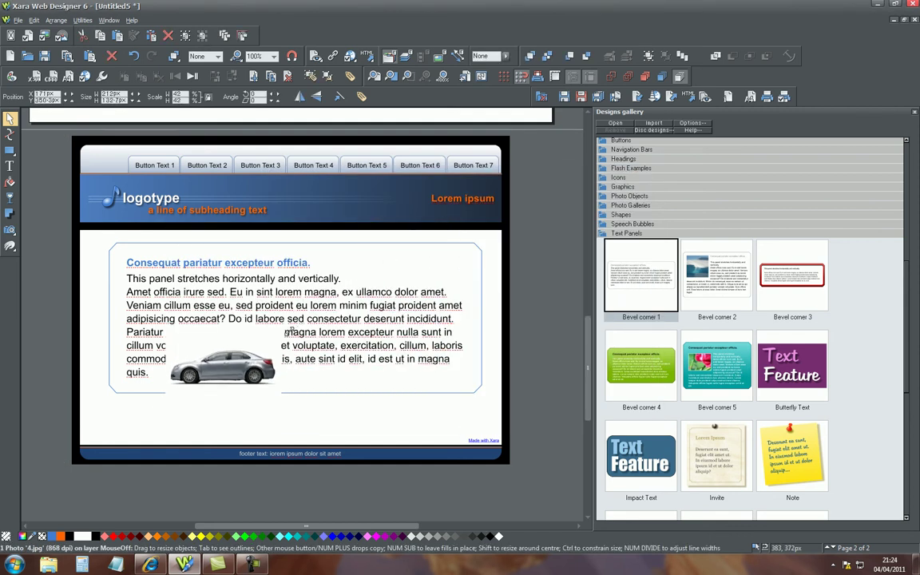
left_click_drag(231, 376, 297, 329)
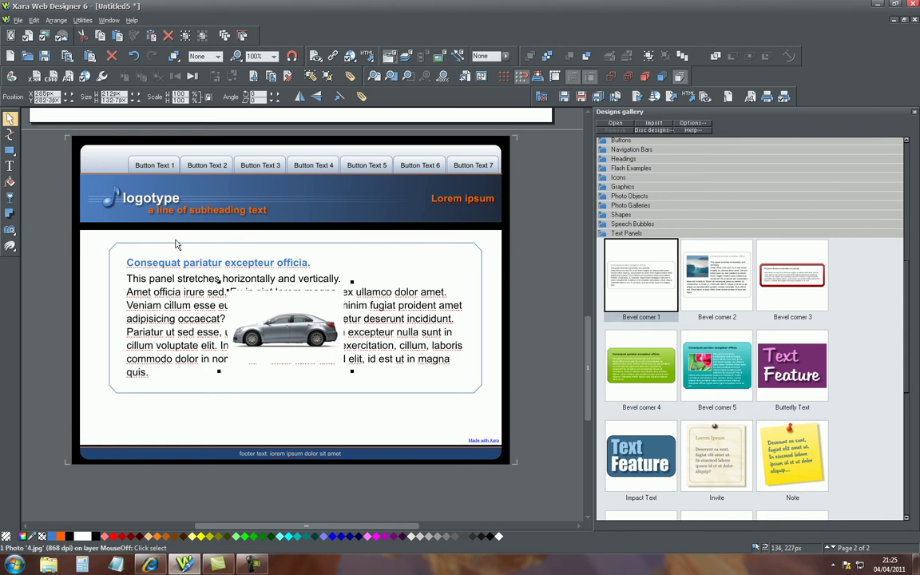
mouse_move(292, 342)
left_mouse_down()
mouse_move(303, 310)
mouse_move(311, 313)
mouse_move(283, 330)
mouse_move(264, 300)
mouse_move(296, 330)
mouse_move(375, 373)
mouse_move(281, 313)
mouse_move(399, 415)
mouse_move(312, 415)
mouse_move(320, 416)
mouse_move(329, 331)
mouse_move(278, 339)
mouse_move(285, 334)
left_mouse_up()
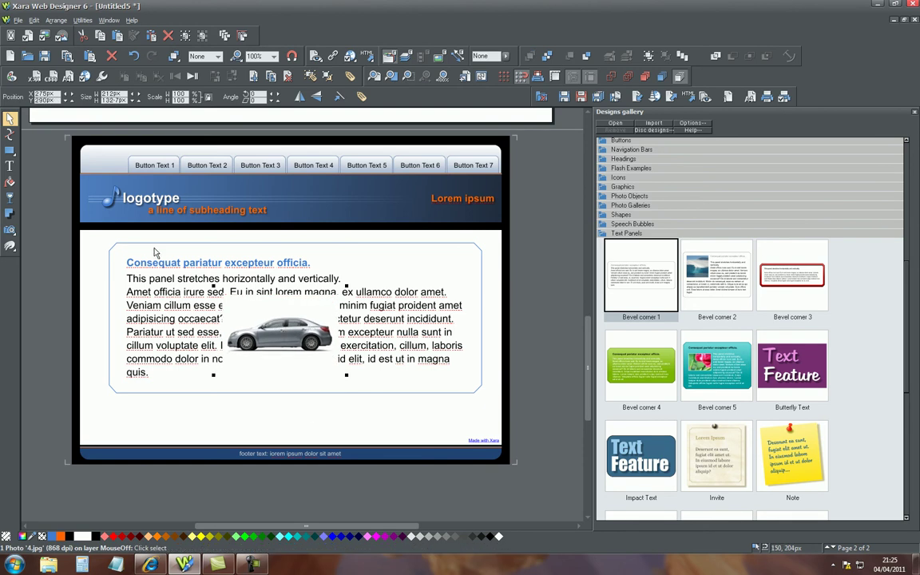
Apply Repel text under to the car photo with a 0px extra repel margin.
left_click(35, 21)
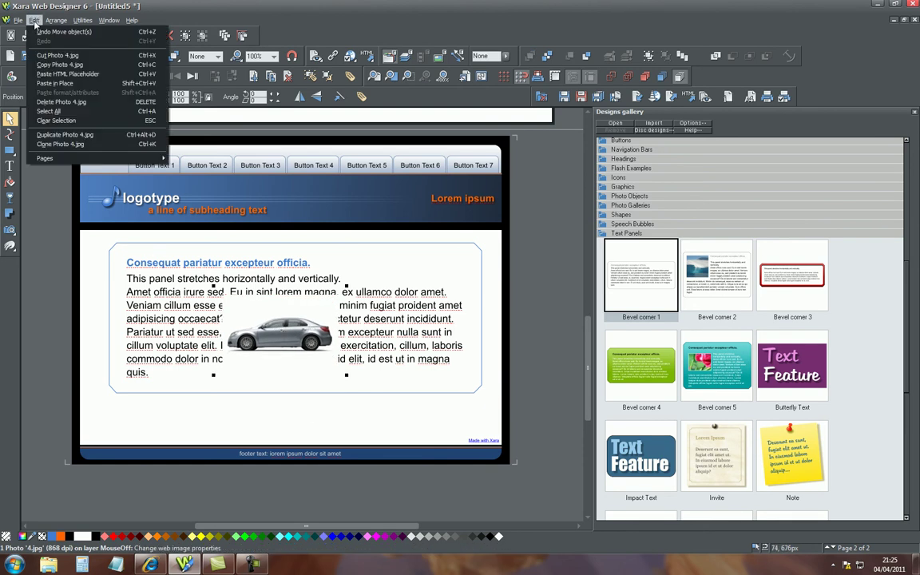
mouse_move(51, 22)
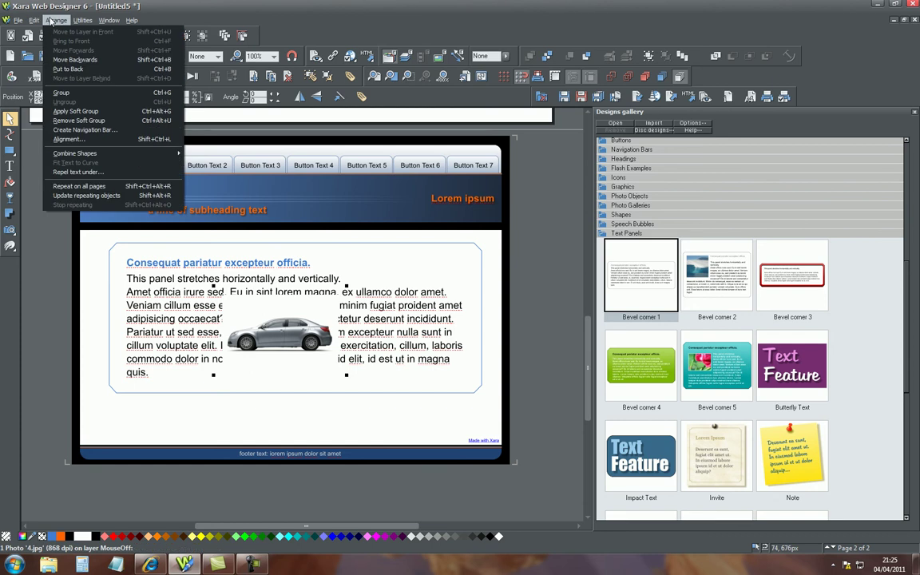
left_click(91, 173)
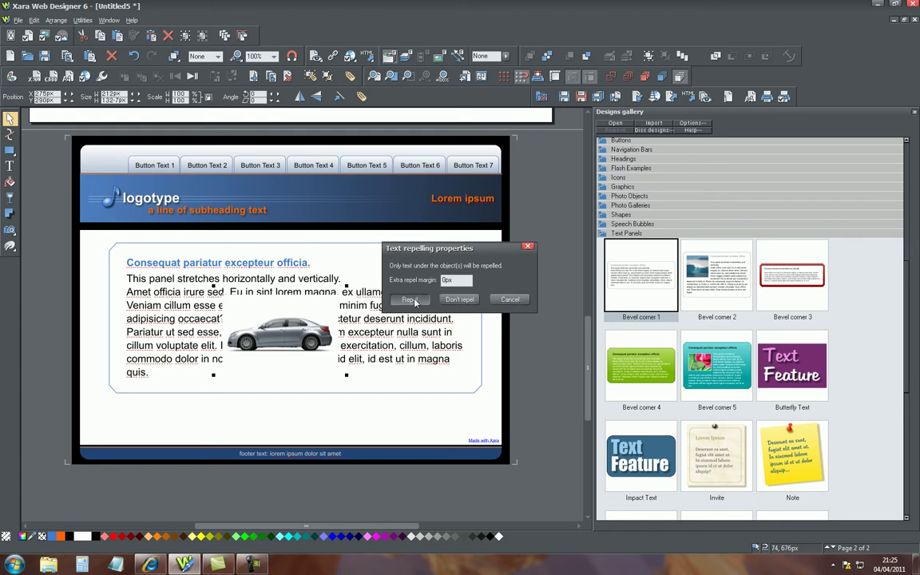
key("Return")
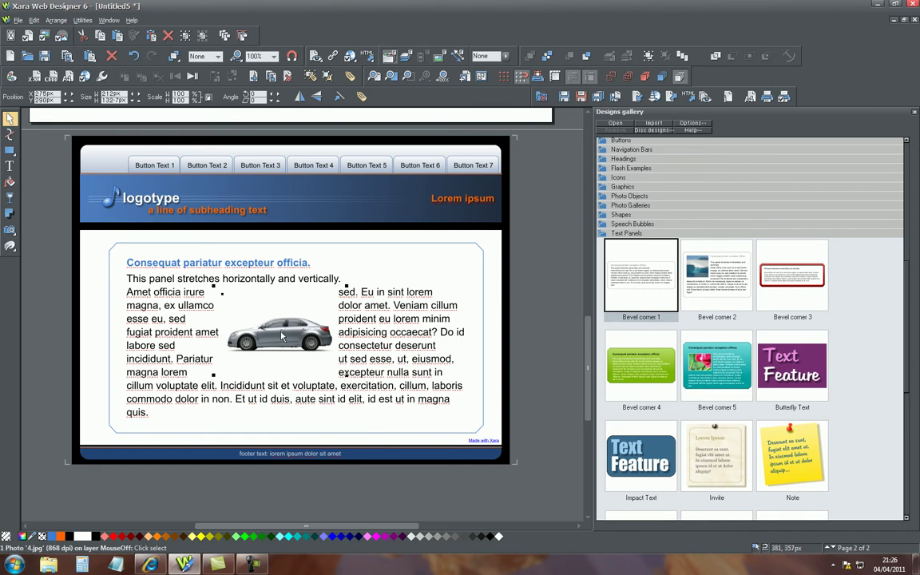
Drag the car photo around the panel, finishing at its top-left corner.
left_click_drag(281, 336, 231, 343)
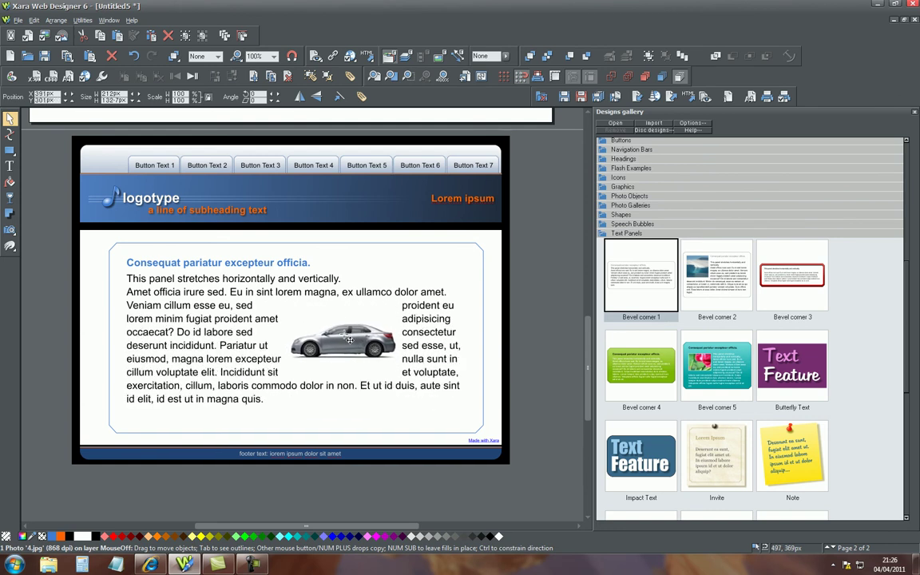
left_click_drag(304, 335, 192, 297)
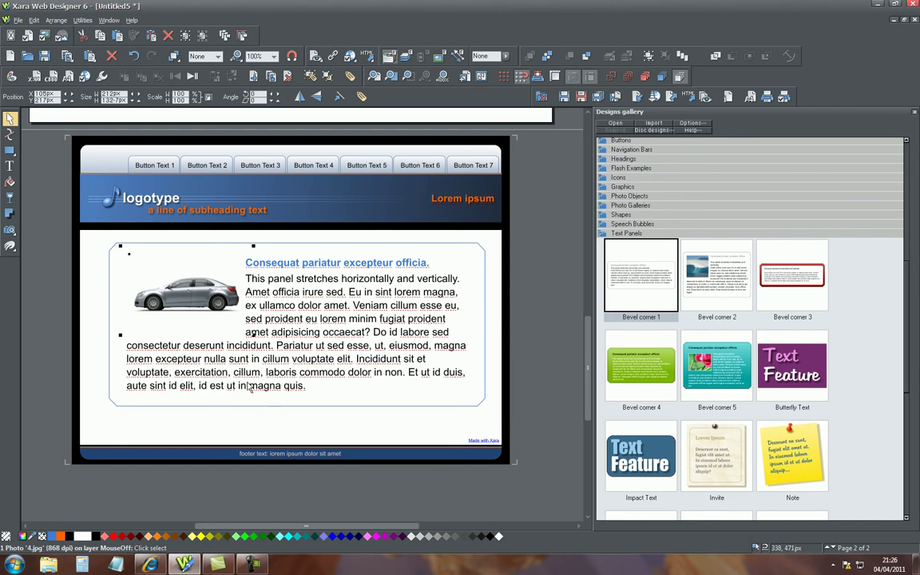
Move the car photo to the panel's middle, then back to its left side beside the heading.
left_click_drag(198, 305, 295, 345)
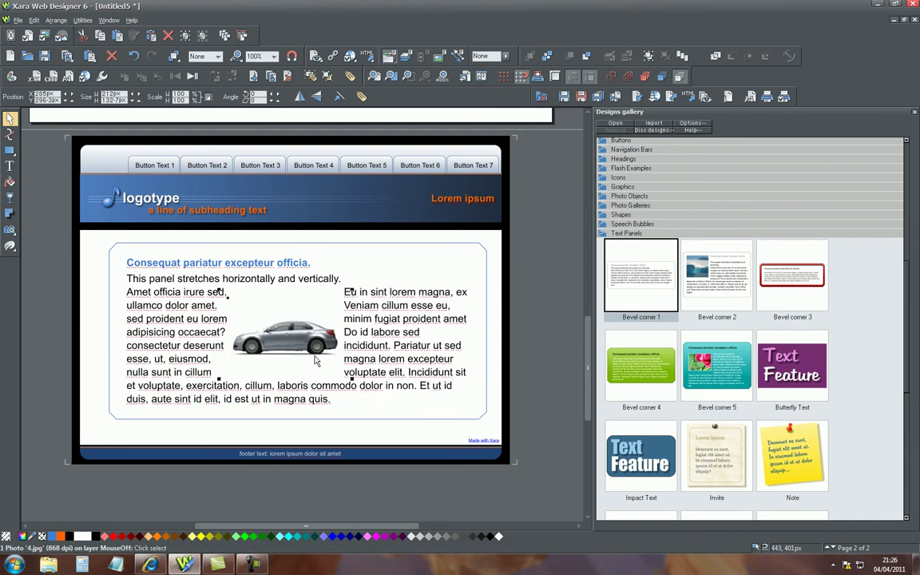
left_click_drag(294, 347, 204, 318)
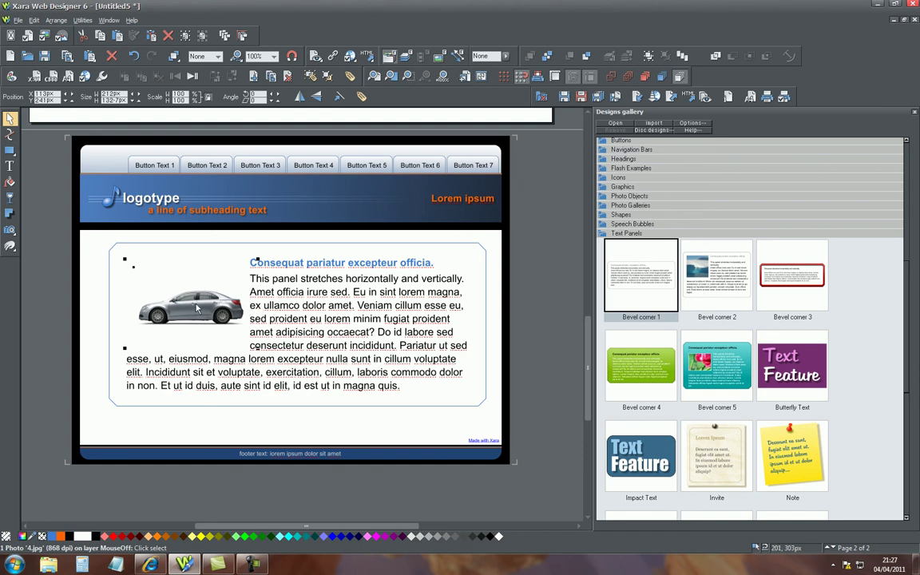
Set the car photo's extra repel margin to 5px and apply Repel.
left_click(56, 20)
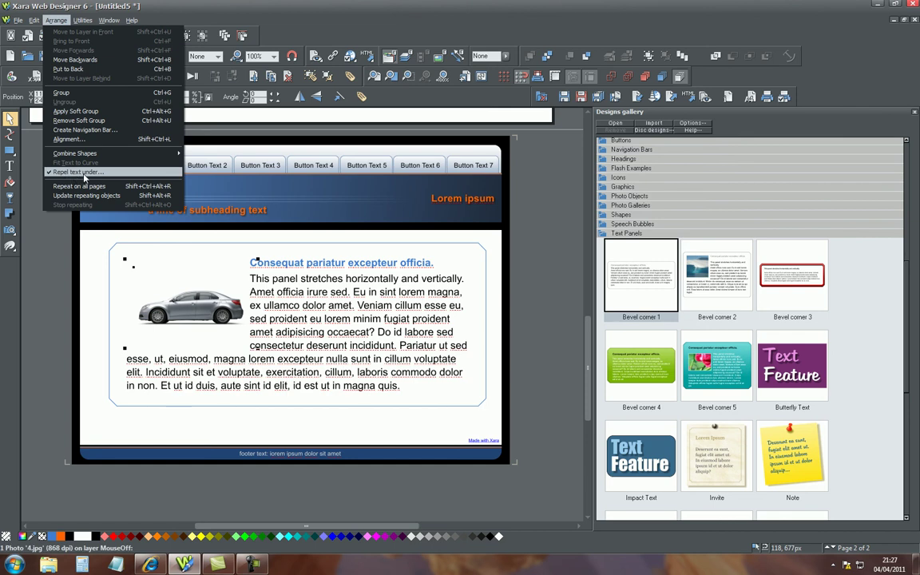
left_click(84, 173)
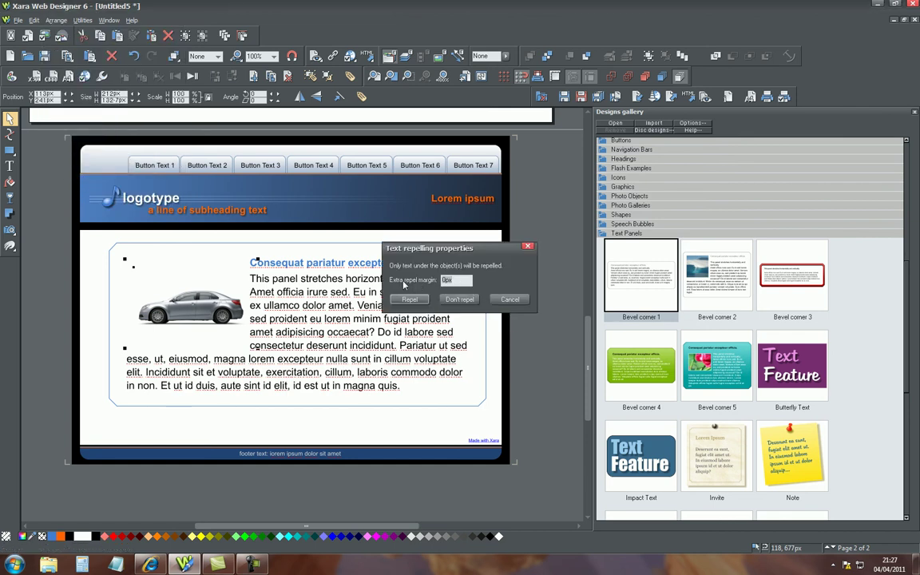
left_click(426, 299)
type("5")
left_click(409, 298)
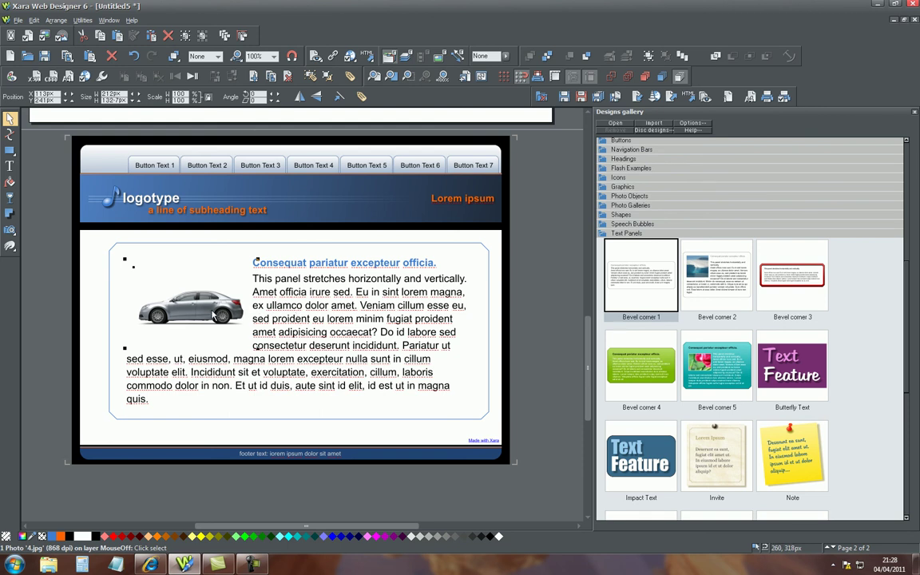
Nudge the car photo up-left and widen its text repel margin to 15 pixels.
mouse_move(209, 315)
left_mouse_down()
mouse_move(365, 336)
mouse_move(274, 350)
mouse_move(180, 312)
mouse_move(211, 297)
mouse_move(199, 298)
left_mouse_up()
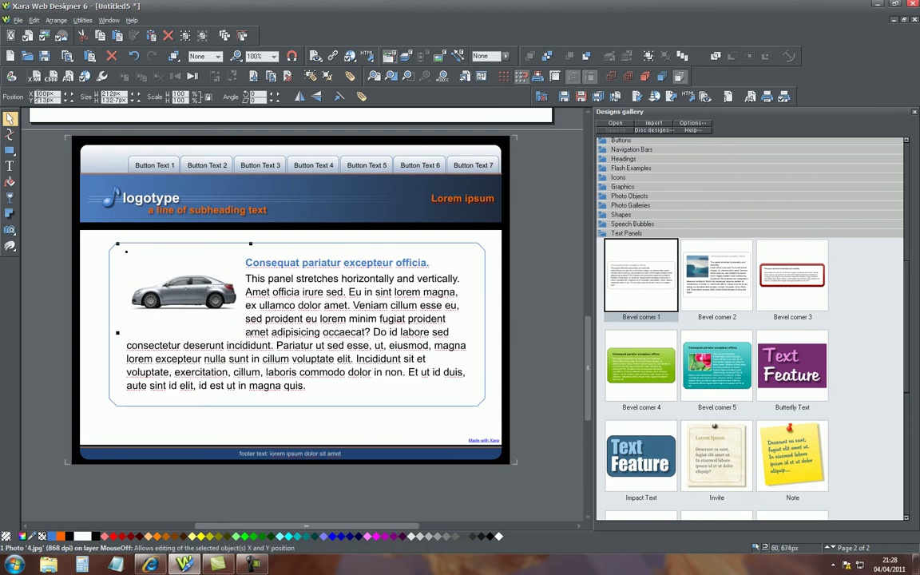
left_click(34, 20)
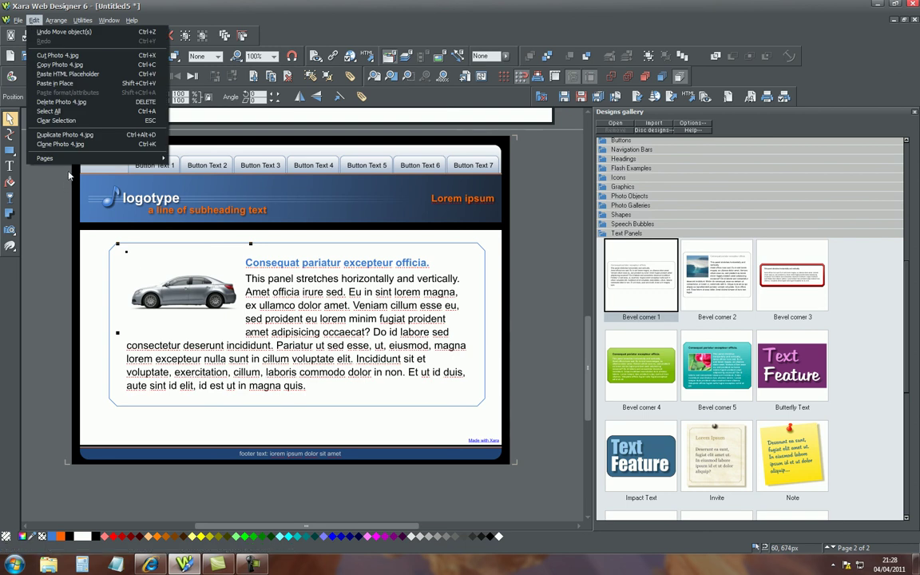
mouse_move(56, 20)
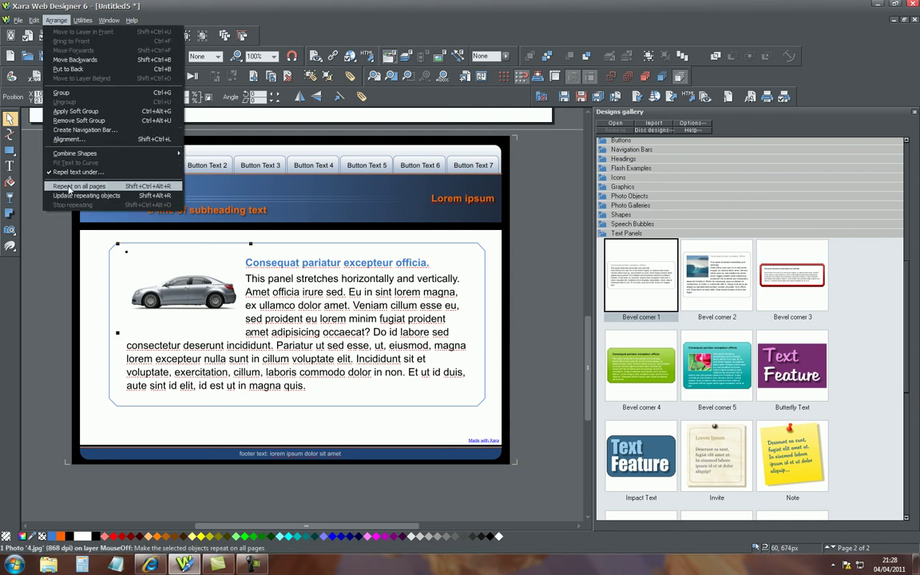
left_click(71, 172)
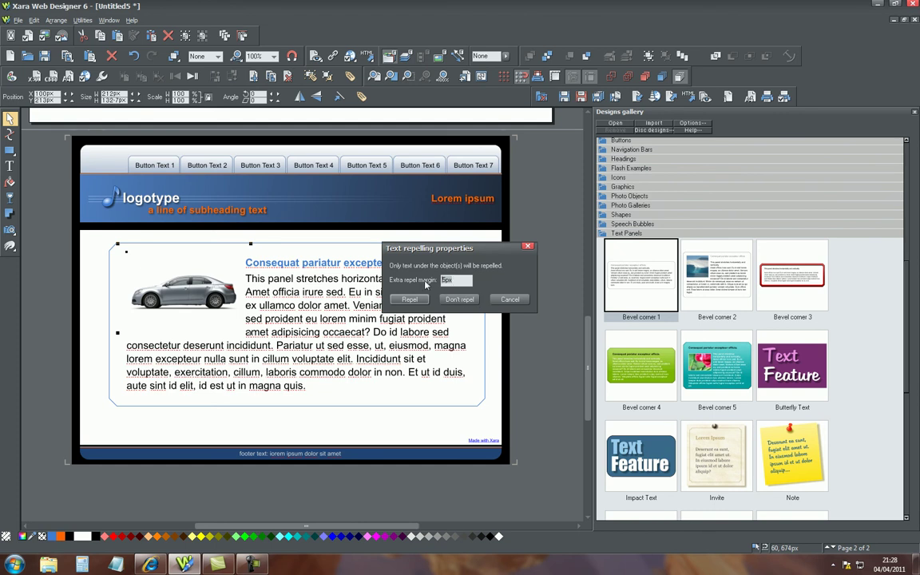
type("15")
left_click(408, 299)
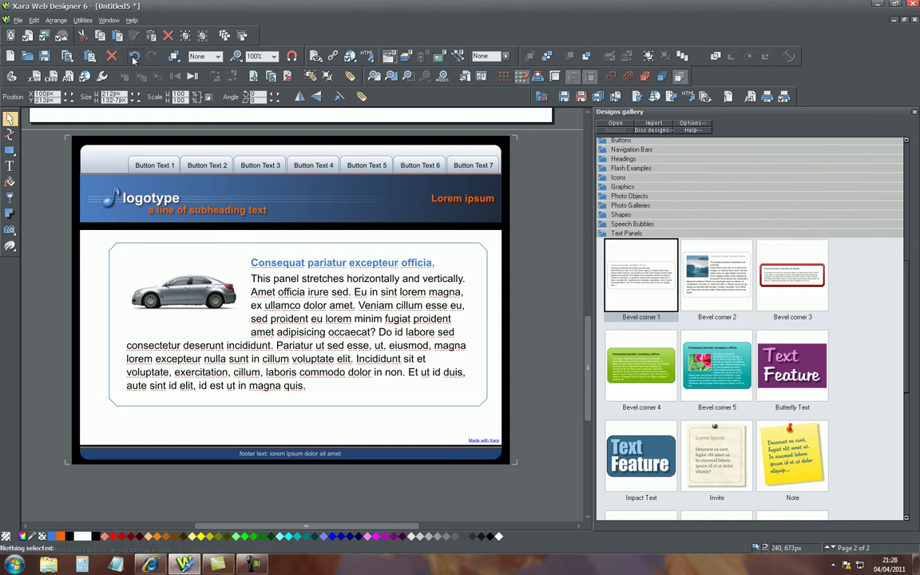
left_click(133, 56)
left_click(151, 56)
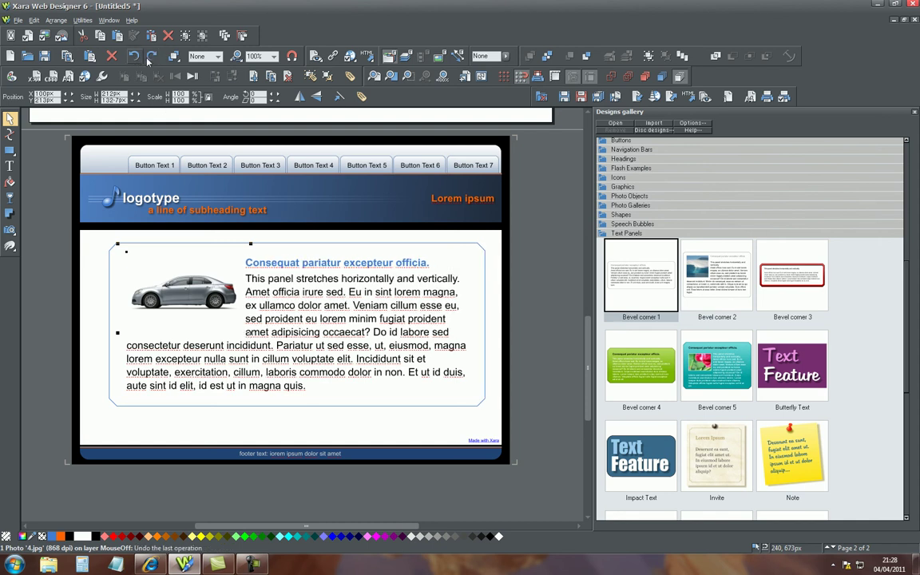
left_click(133, 56)
left_click(148, 56)
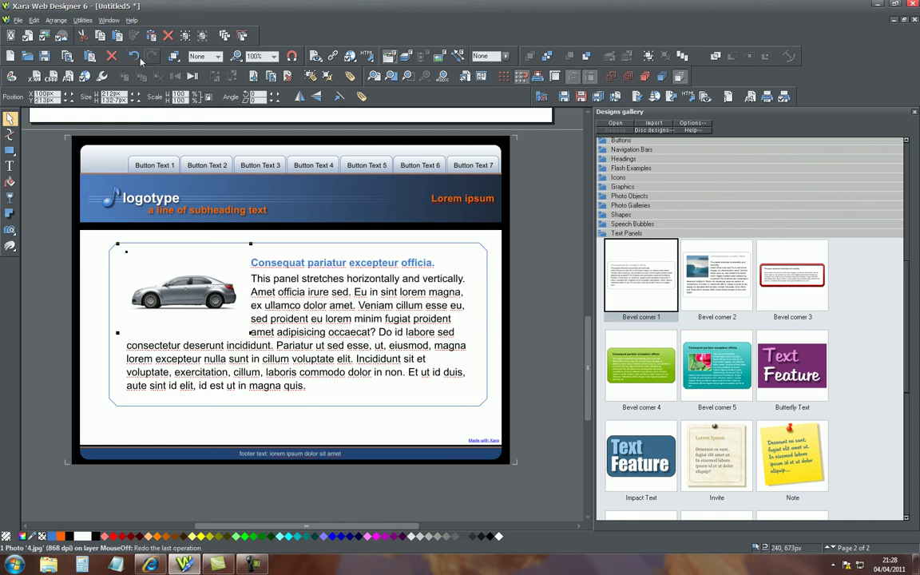
left_click(132, 56)
left_click(149, 56)
left_click(133, 56)
left_click(149, 56)
left_click(132, 56)
left_click(149, 56)
left_click(132, 56)
left_click(149, 56)
left_click(132, 56)
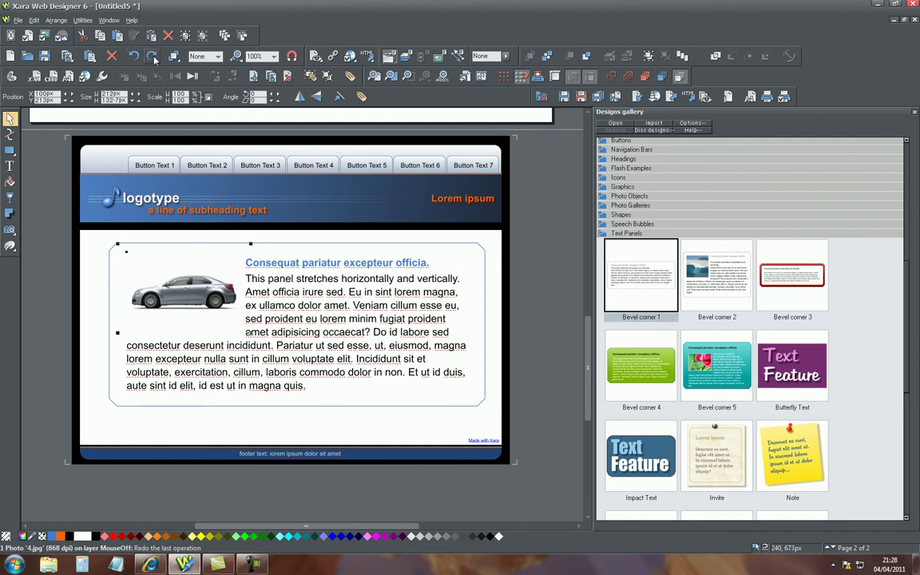
left_click(149, 56)
left_click(133, 56)
left_click(148, 56)
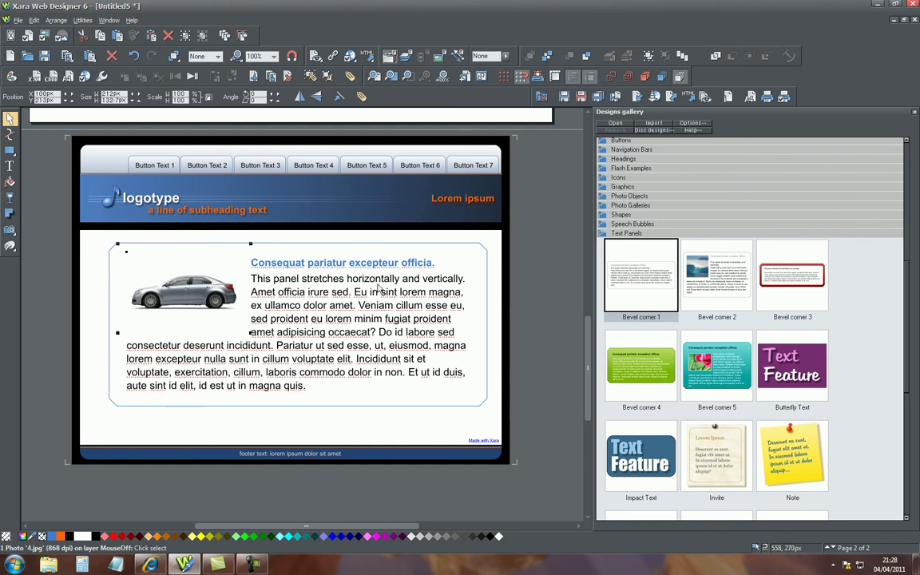
left_click(198, 300)
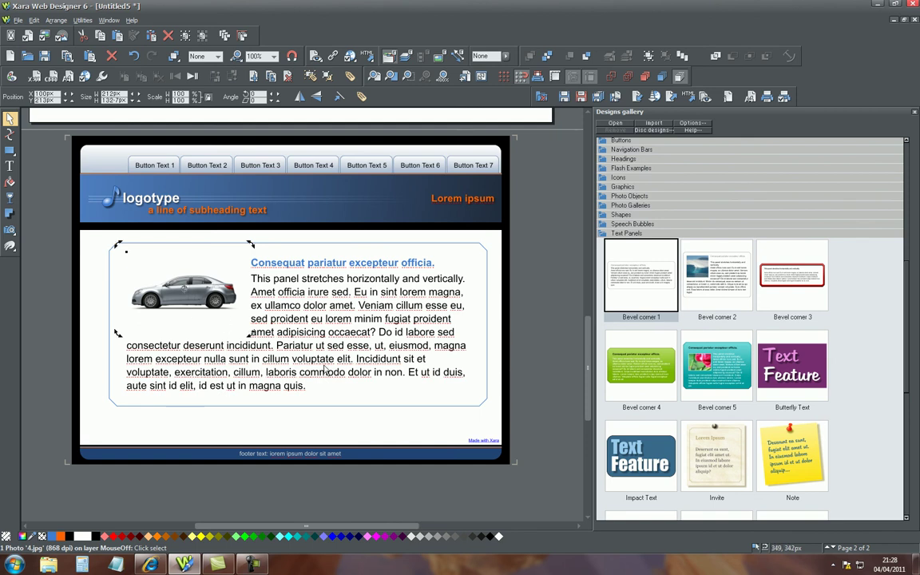